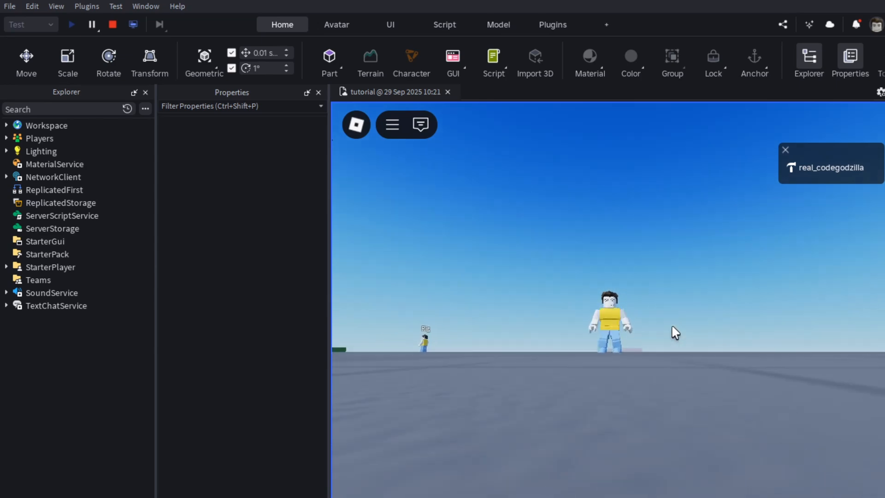
- Run and jump with the character in the play test, turning the camera to view its custom jump animation
key("space")
scroll(692, 275, "up", 3)
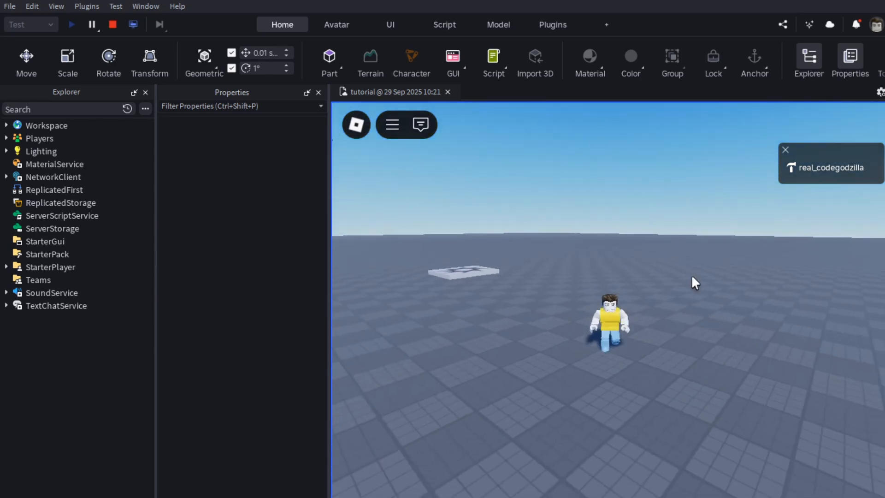
right_click_drag(686, 302, 686, 302)
key("space")
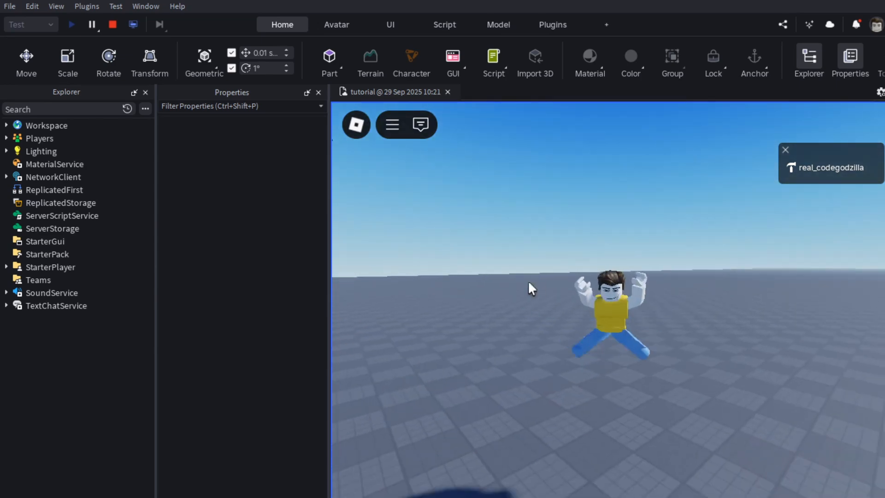
right_click_drag(529, 282, 529, 282)
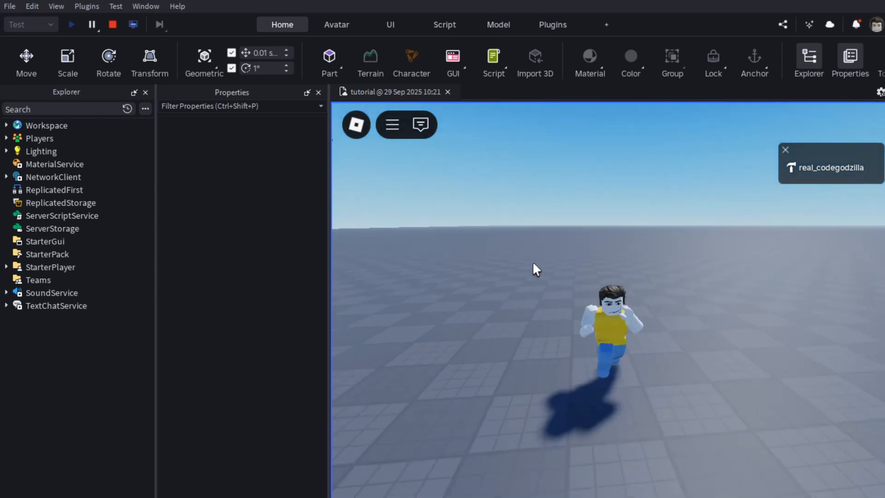
key("space")
right_click_drag(665, 331, 666, 331)
right_click_drag(615, 234, 614, 234)
key("w")
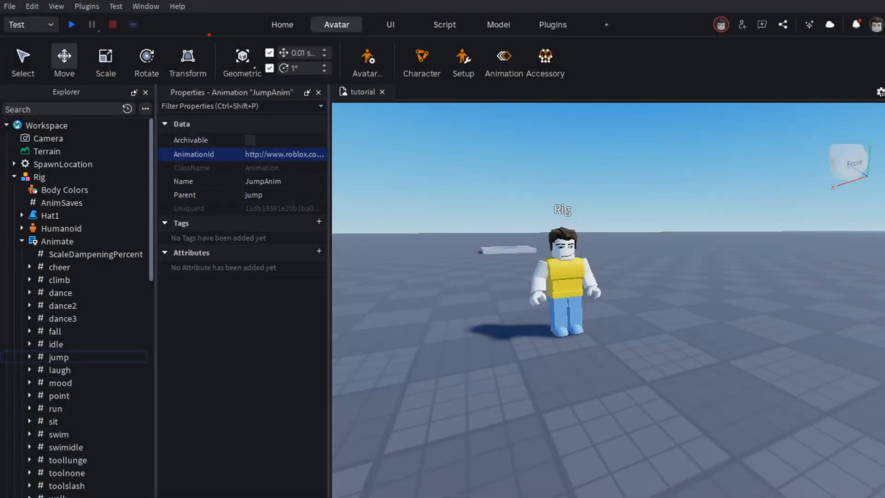
mouse_move(164, 33)
left_mouse_down()
mouse_move(247, 36)
mouse_move(253, 7)
mouse_move(603, 6)
mouse_move(324, 43)
left_mouse_up()
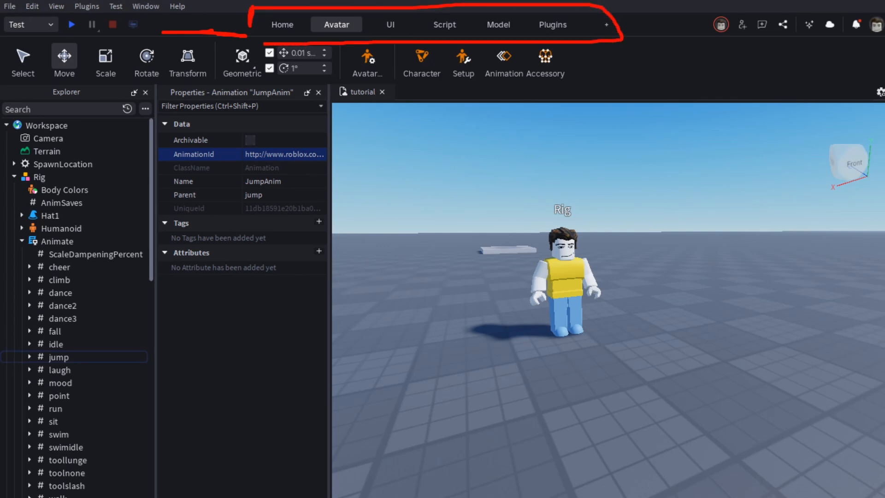
mouse_move(687, 70)
left_mouse_down()
mouse_move(695, 55)
mouse_move(764, 70)
mouse_move(832, 65)
left_mouse_up()
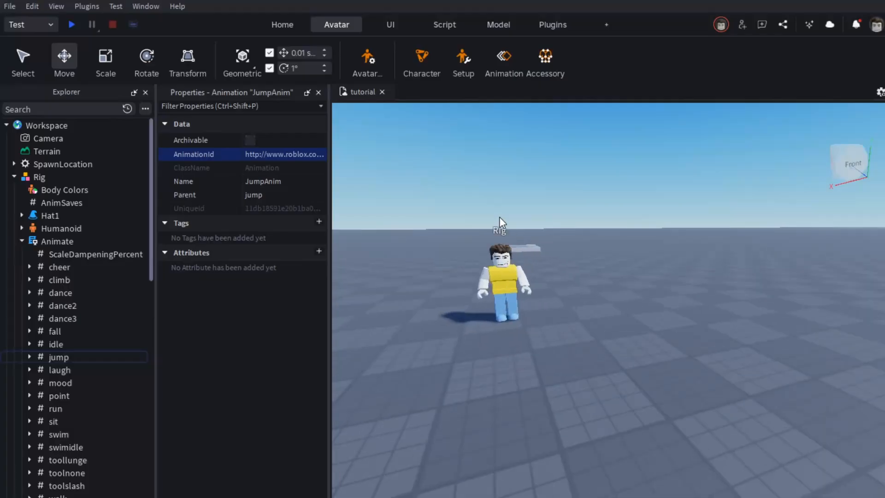
- Collapse the Animate script, select the Rig model and open its jump_as animation in the Animation Editor
left_click(22, 241)
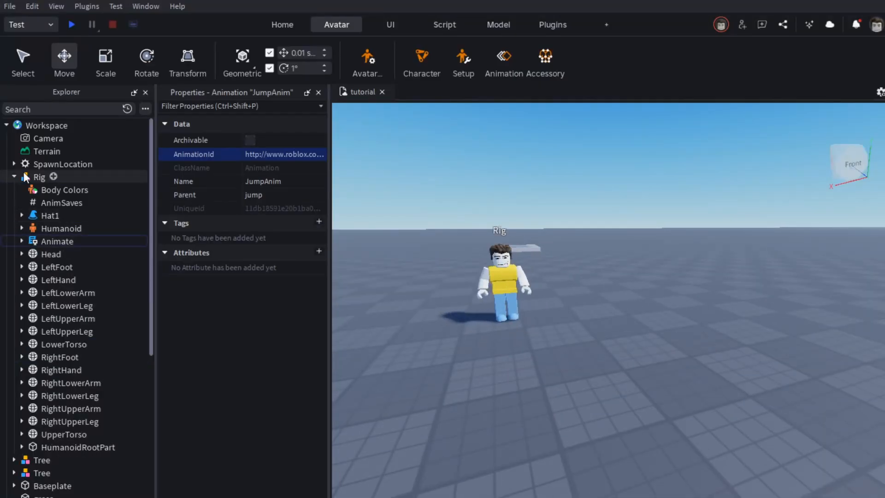
left_click(32, 176)
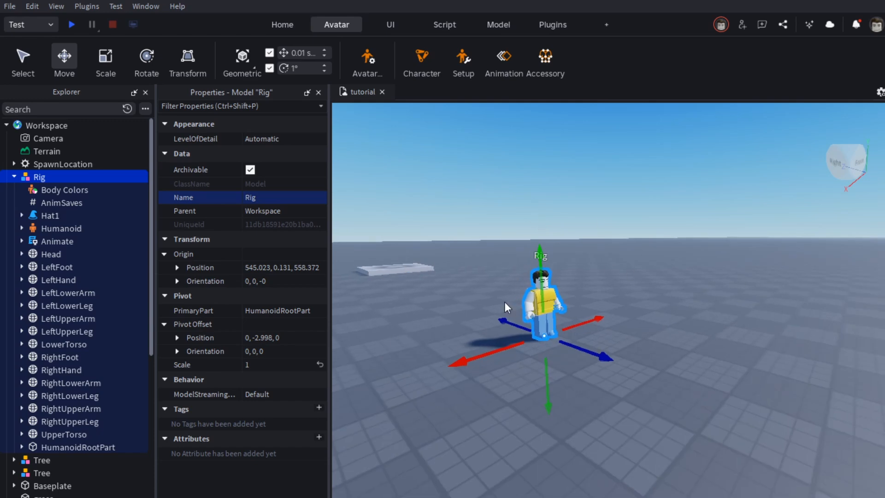
left_click(507, 57)
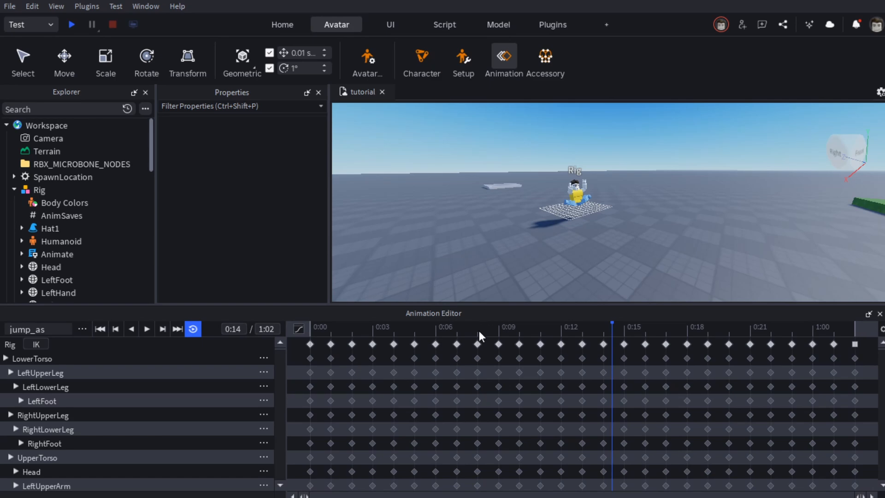
- Preview the jump_as animation by playing it from the start, stopping it and scrubbing through its keyframes
left_click_drag(479, 331, 256, 326)
right_click_drag(706, 231, 707, 230)
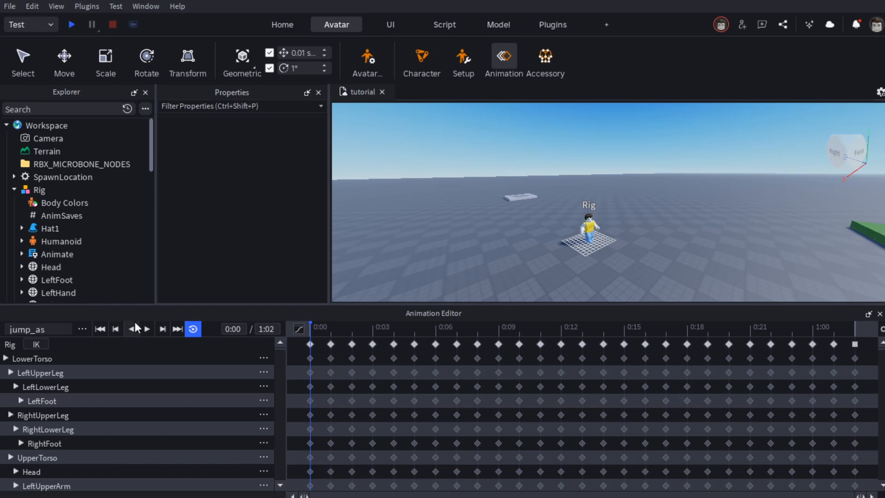
left_click(146, 329)
scroll(629, 218, "up", 3)
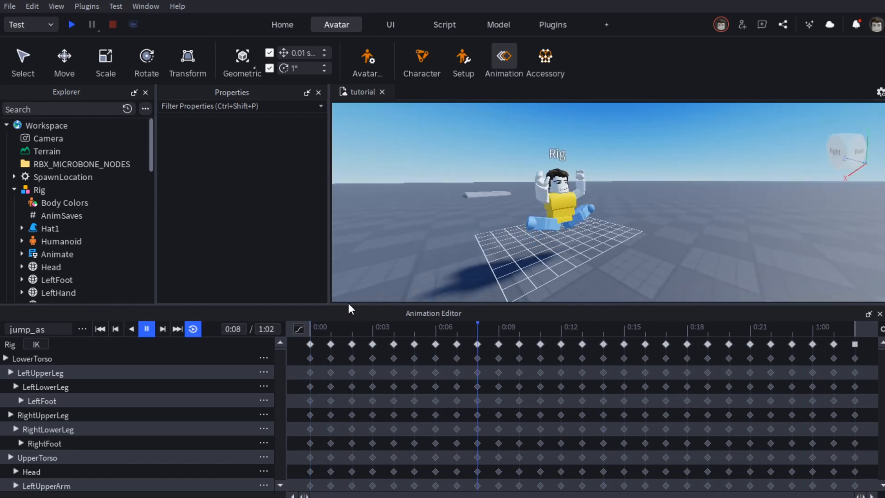
left_click(152, 326)
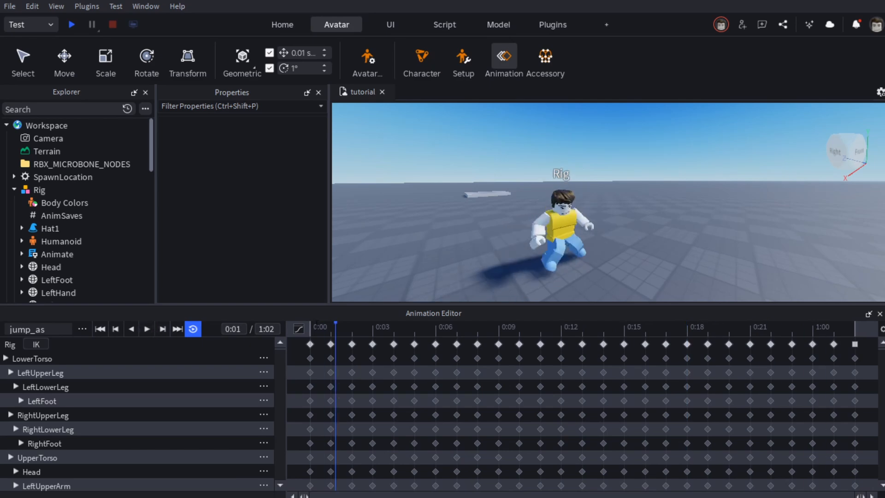
left_click_drag(321, 327, 787, 333)
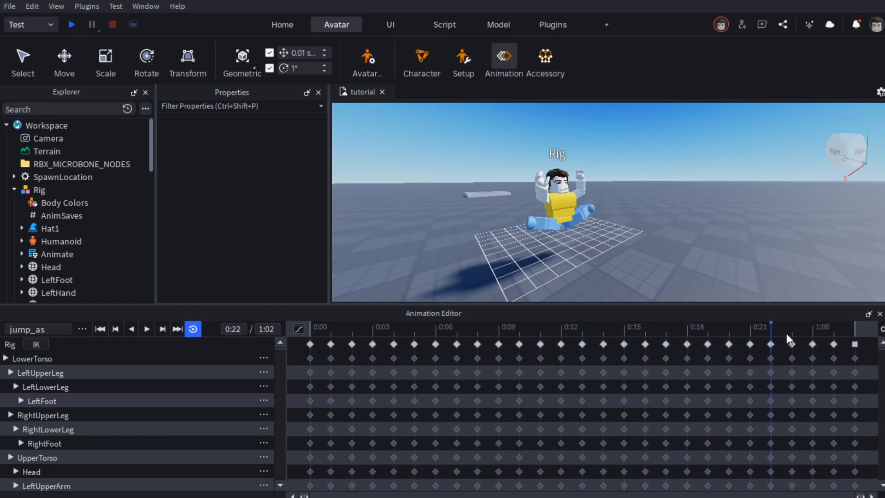
left_click_drag(714, 339, 492, 324)
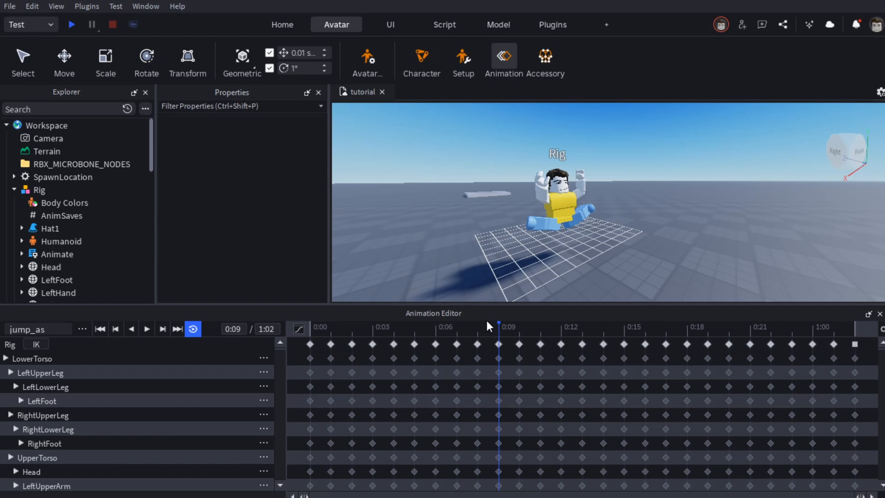
left_click_drag(488, 326, 670, 331)
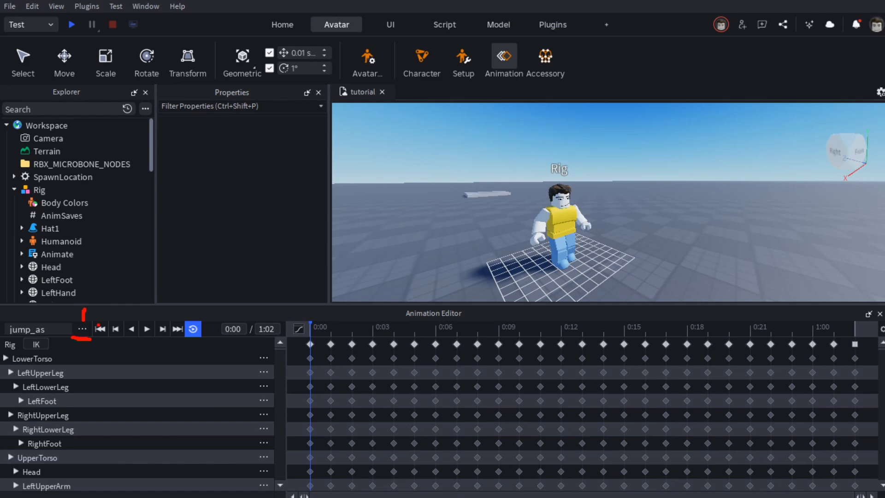
- Publish the jump_as animation to Roblox under the creator Me and copy its new asset ID
left_click(83, 333)
left_click(140, 395)
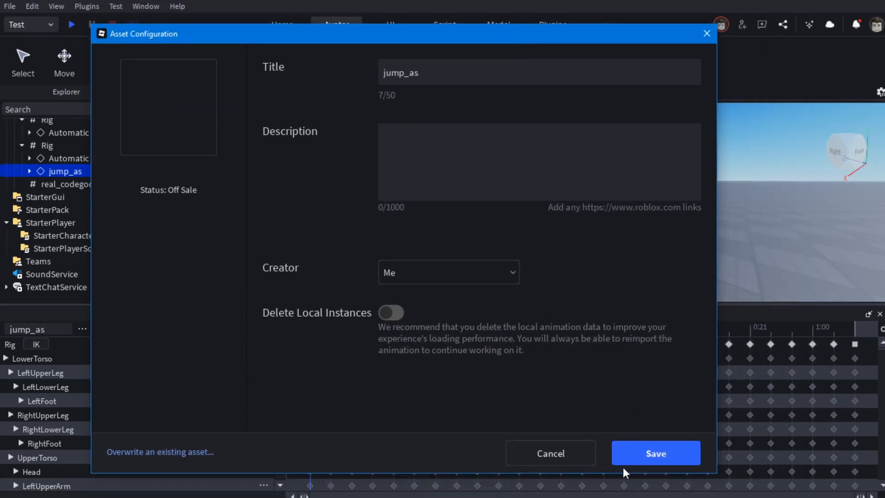
left_click(651, 455)
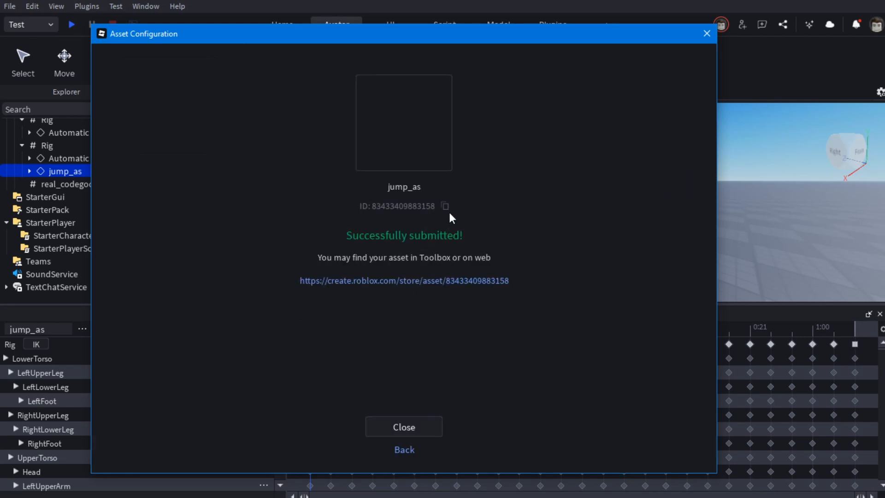
mouse_move(442, 219)
left_mouse_down()
mouse_move(458, 220)
mouse_move(440, 221)
left_mouse_up()
left_click(446, 207)
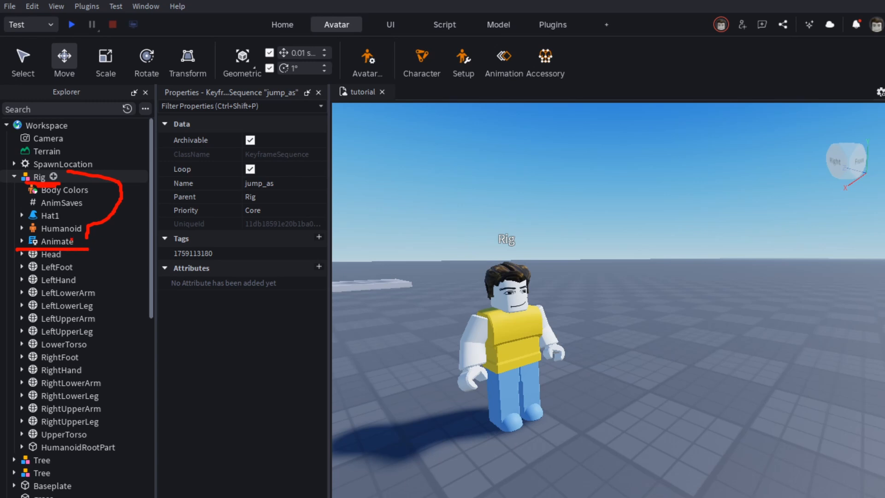
- Expand the rig's Animate script and its jump value, and select the JumpAnim animation inside
left_click(22, 241)
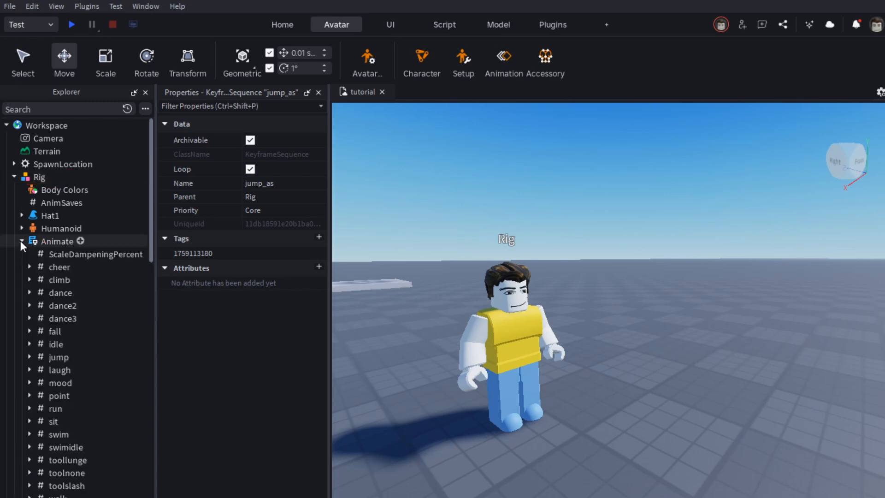
scroll(69, 171, "down", 1)
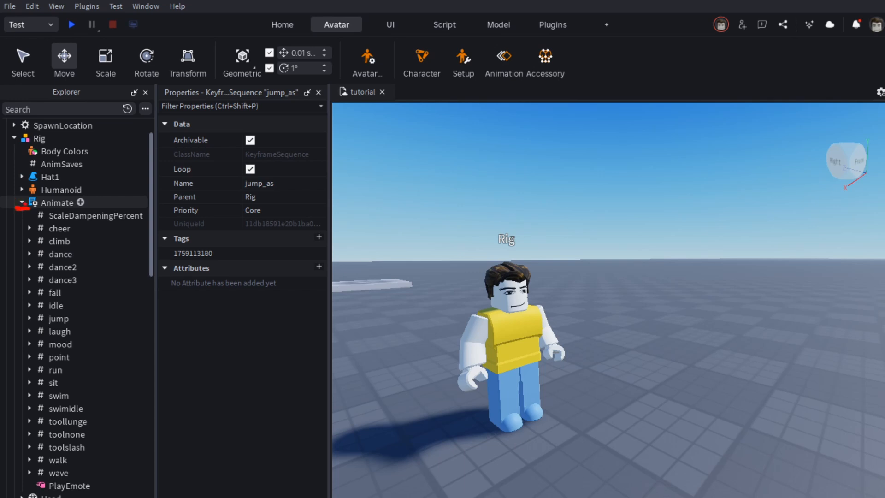
scroll(59, 202, "down", 1)
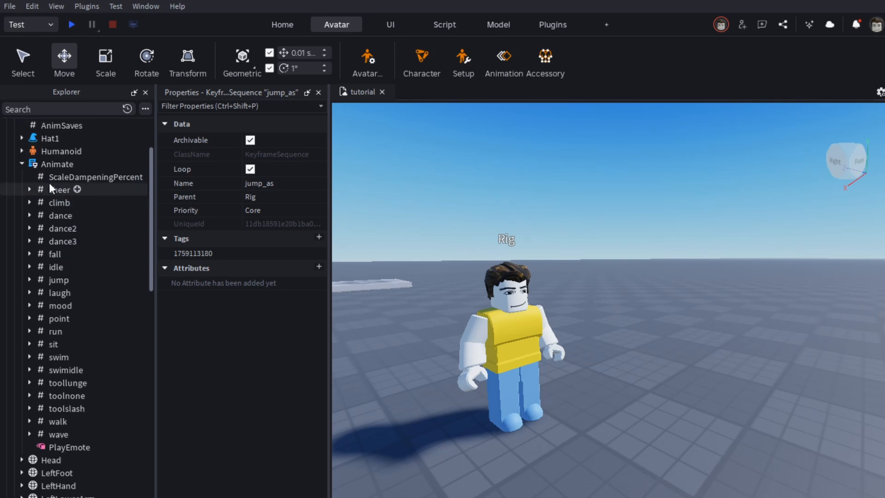
mouse_move(16, 176)
left_mouse_down()
mouse_move(24, 458)
mouse_move(38, 436)
left_mouse_up()
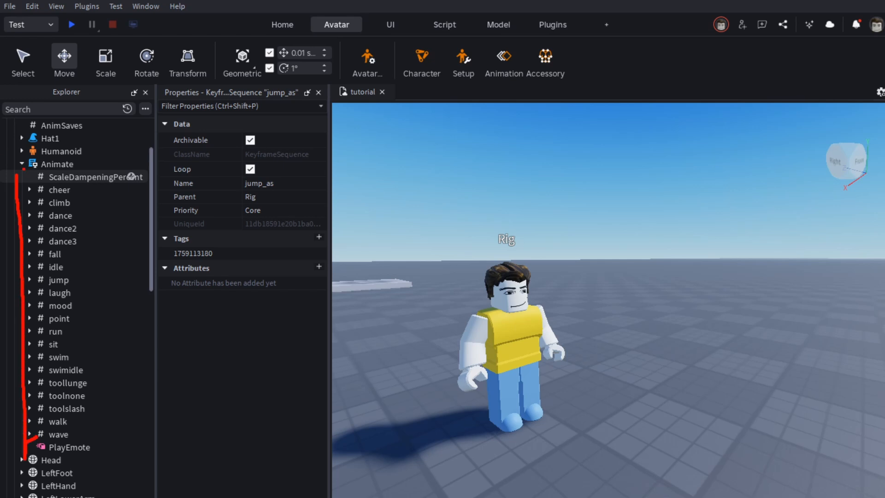
left_click_drag(17, 176, 39, 175)
key("Escape")
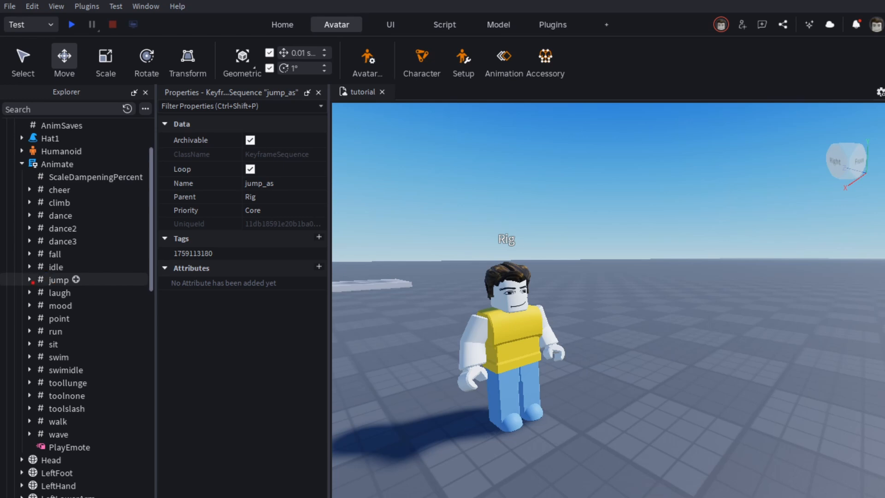
left_click_drag(29, 288, 84, 285)
left_click(30, 279)
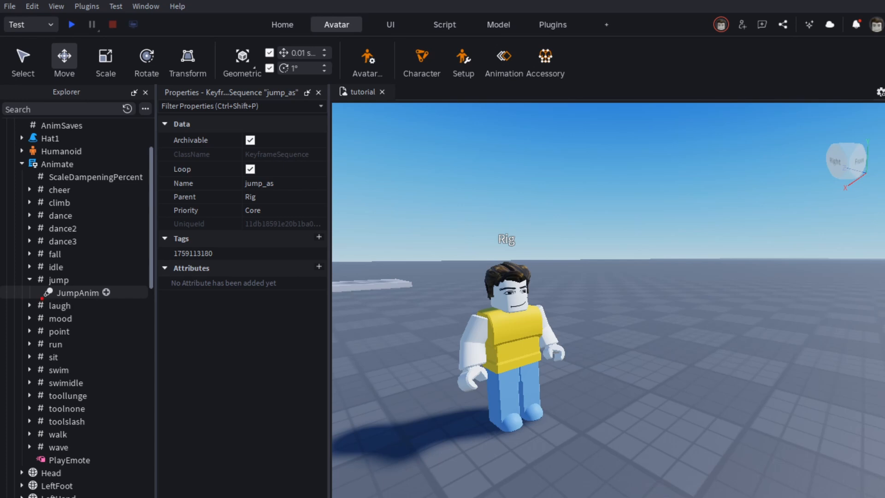
left_click_drag(41, 298, 83, 300)
left_click(84, 297)
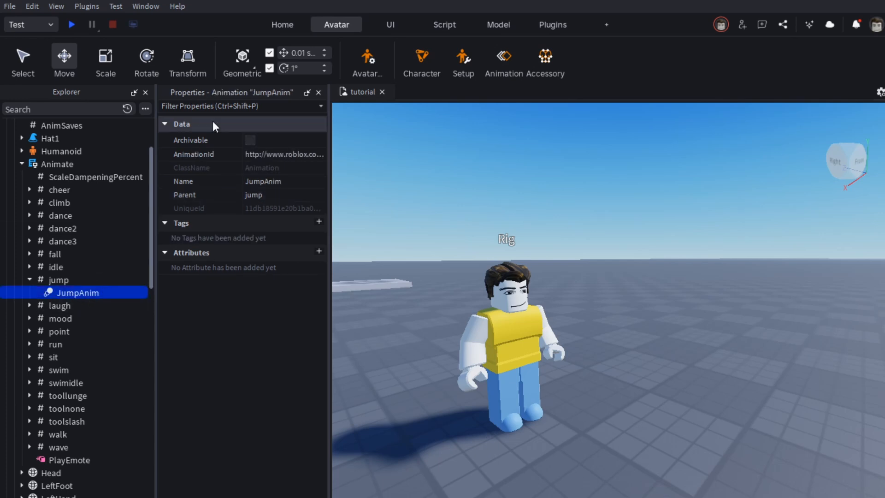
mouse_move(179, 100)
left_mouse_down()
mouse_move(194, 99)
mouse_move(169, 98)
left_mouse_up()
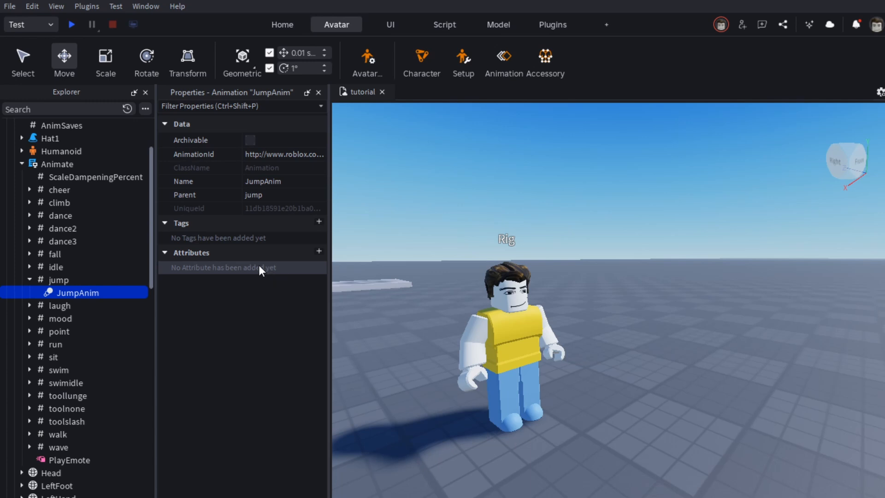
left_click(281, 31)
scroll(747, 66, "right", 2)
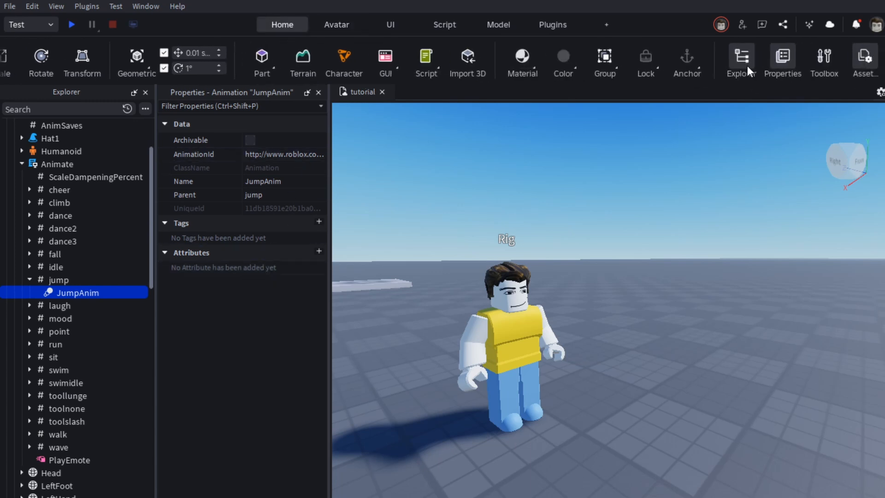
left_click_drag(270, 33, 292, 38)
mouse_move(764, 84)
left_mouse_down()
mouse_move(795, 85)
mouse_move(752, 83)
left_mouse_up()
left_click_drag(23, 296, 55, 296)
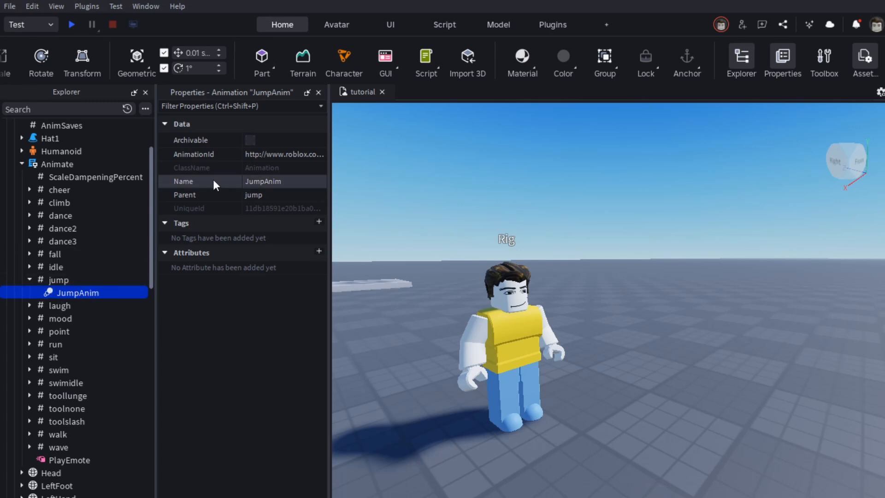
- Open JumpAnim's AnimationId for editing and widen the properties area enough to read the full URL
left_click(281, 157)
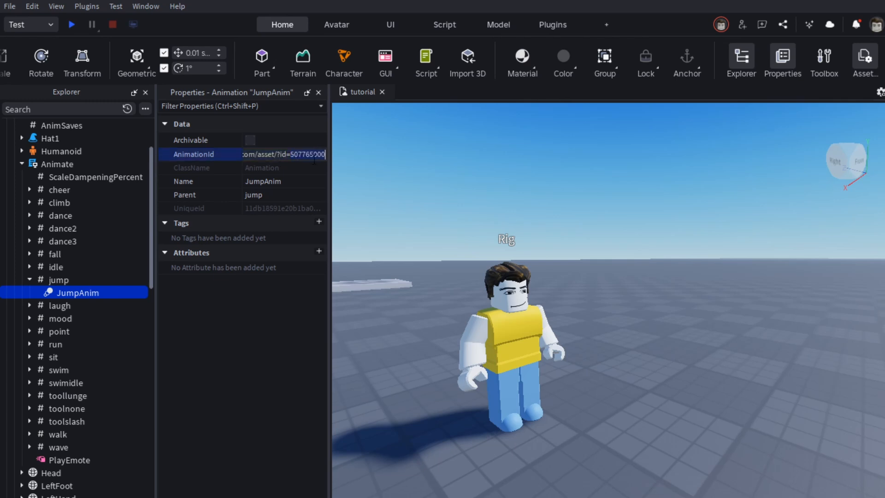
left_click_drag(325, 159, 290, 161)
left_click(295, 162)
left_click(297, 156)
left_click(257, 156)
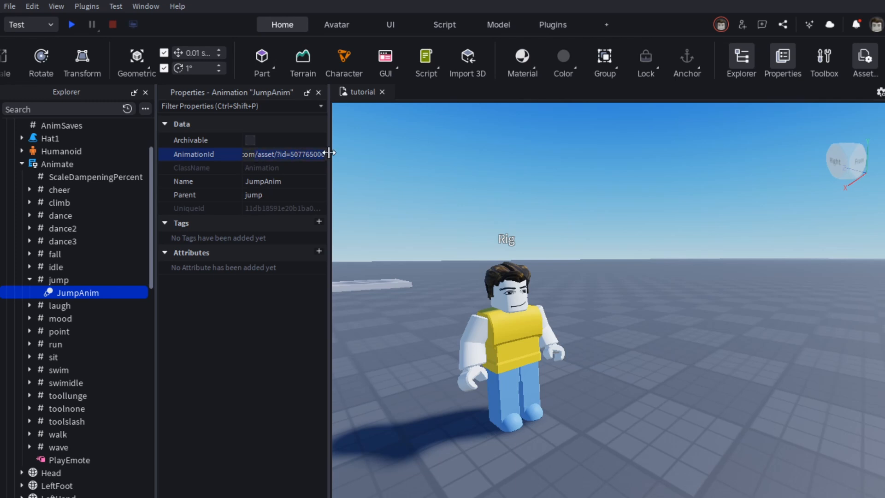
left_click_drag(330, 155, 547, 152)
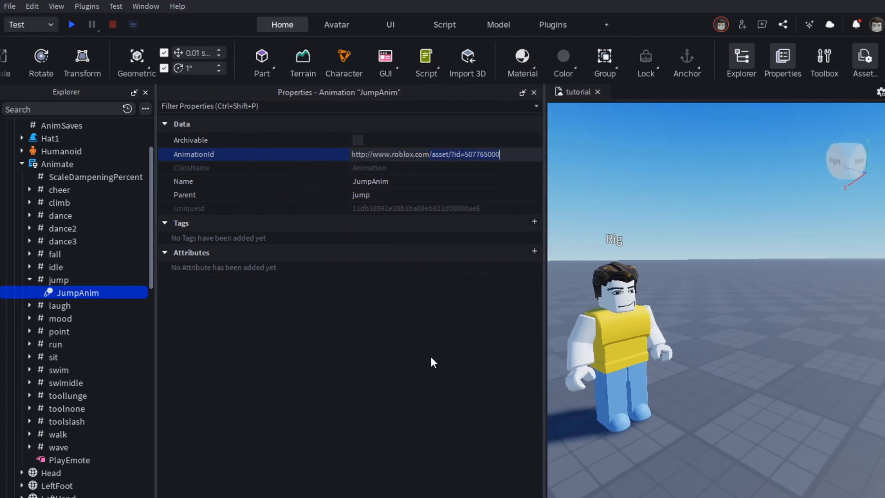
left_click(409, 155)
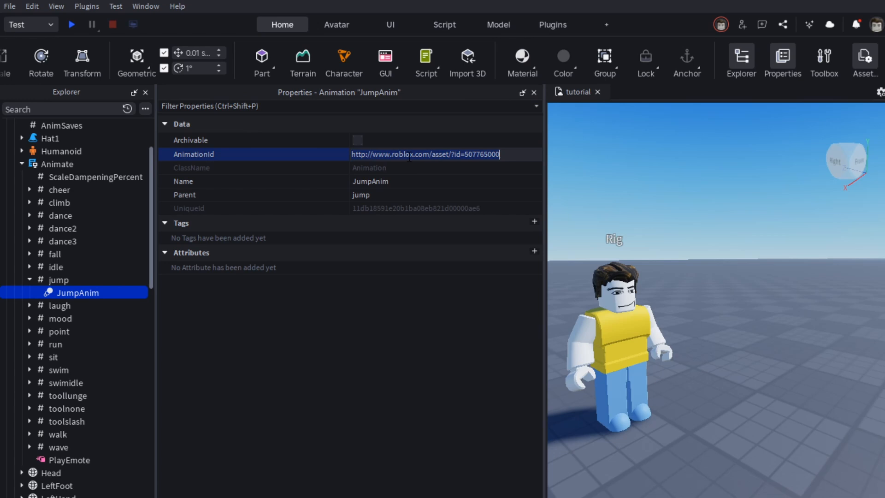
left_click(376, 404)
double_click(493, 153)
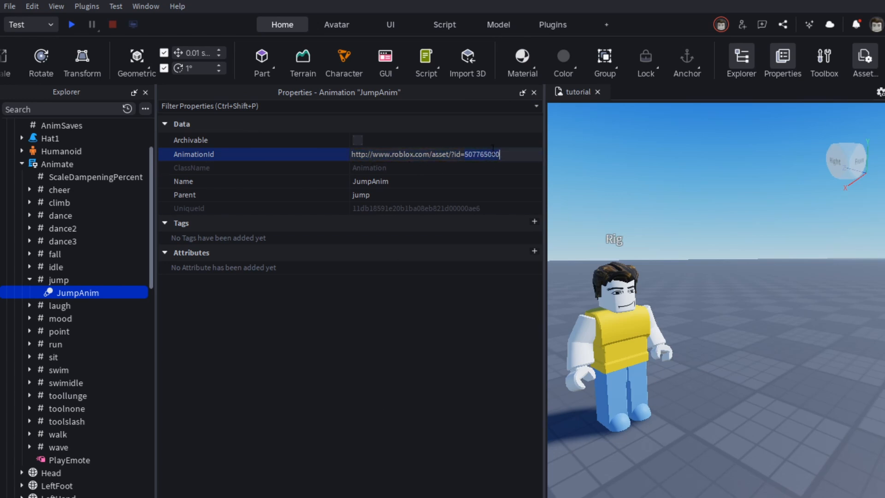
key("ctrl+v")
key("Escape")
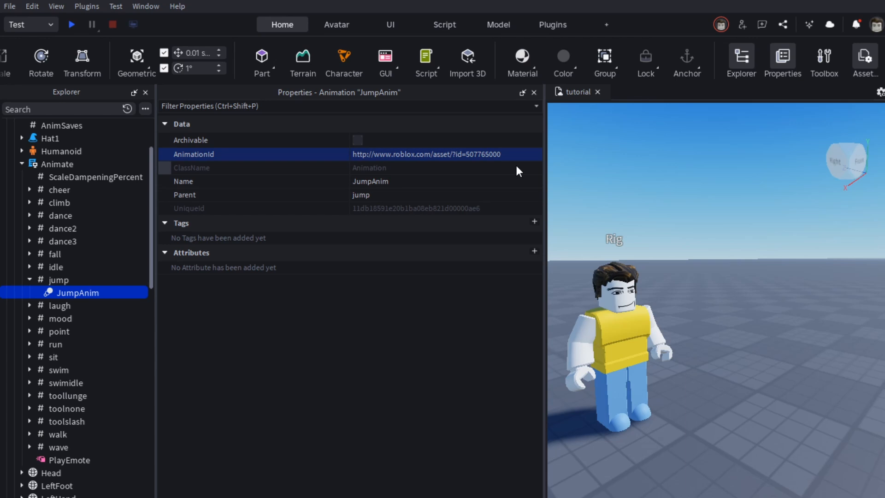
left_click(483, 156)
key("Return")
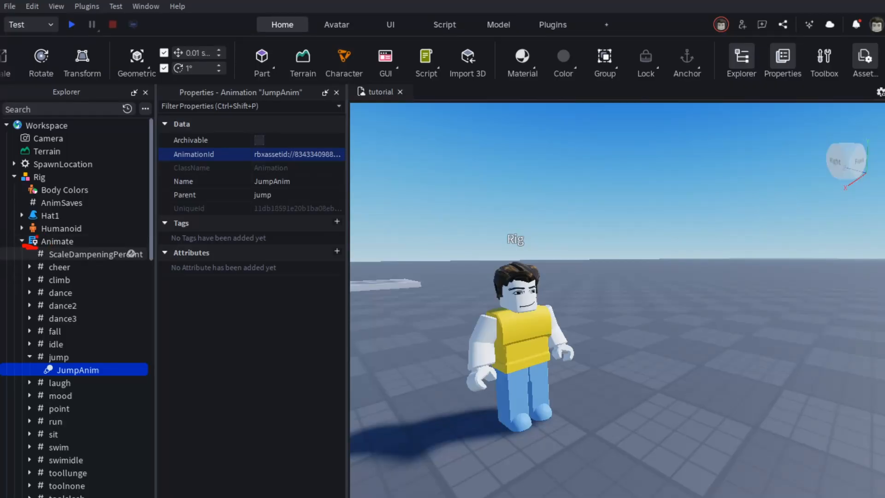
- Collapse the rig's Animate script in the hierarchy and copy it
left_click(51, 239)
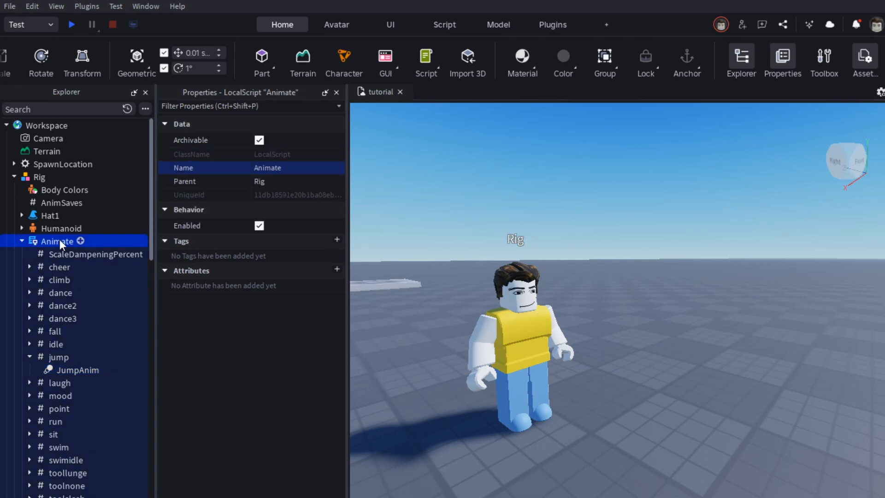
left_click(22, 240)
right_click(54, 239)
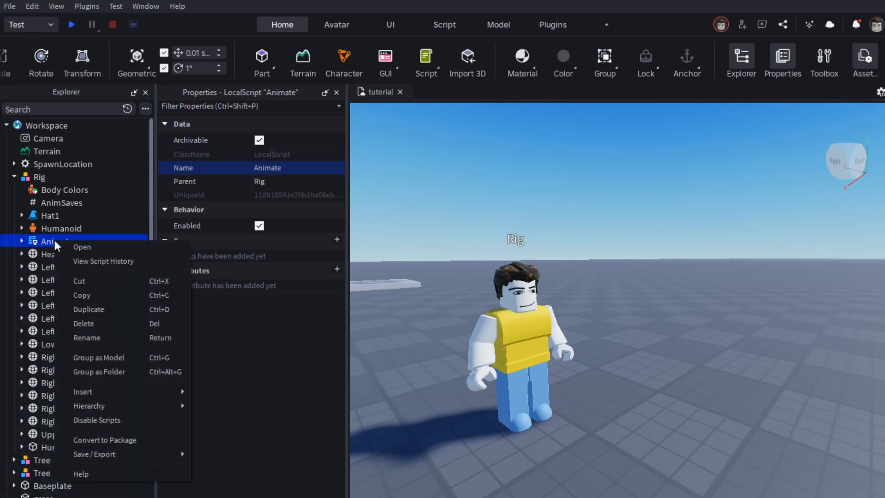
left_click(100, 298)
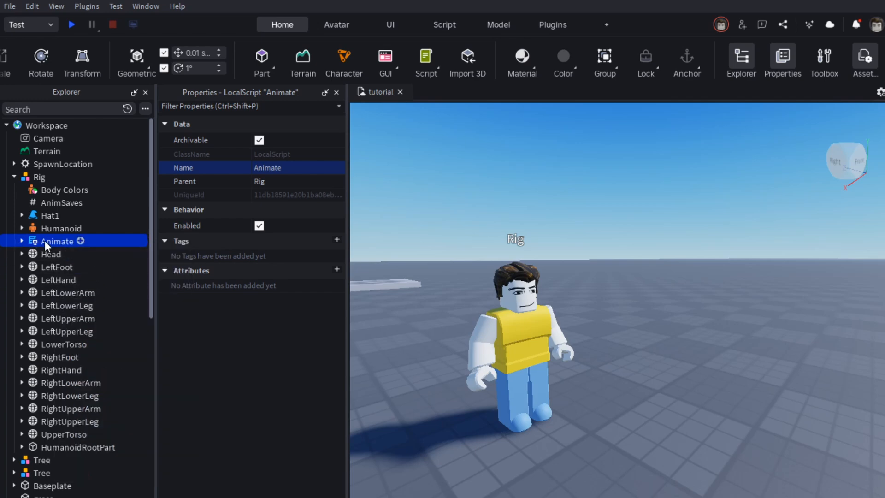
- Collapse ServerStorage and expand StarterPlayer to show its StarterCharacterScripts and StarterPlayerScripts folders
scroll(61, 235, "down", 7)
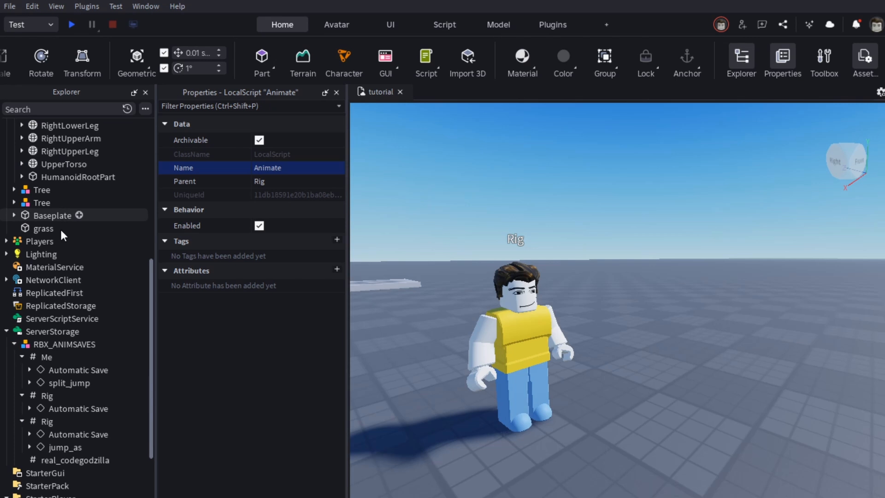
left_click(5, 331)
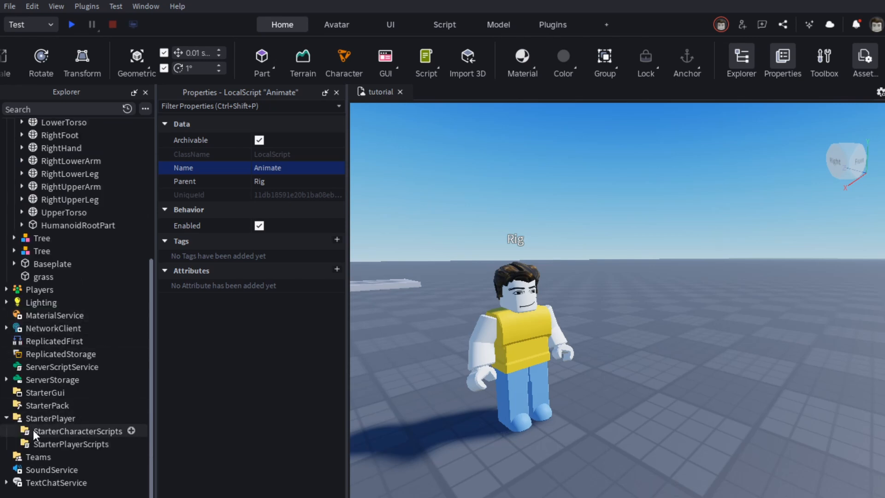
mouse_move(19, 437)
left_mouse_down()
mouse_move(64, 436)
mouse_move(16, 441)
mouse_move(45, 441)
left_mouse_up()
left_click_drag(82, 413, 76, 421)
left_click(7, 418)
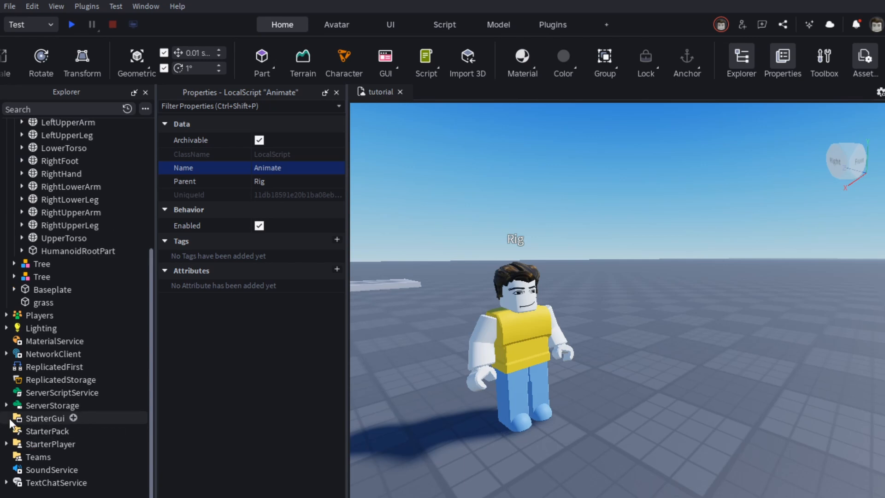
left_click(6, 443)
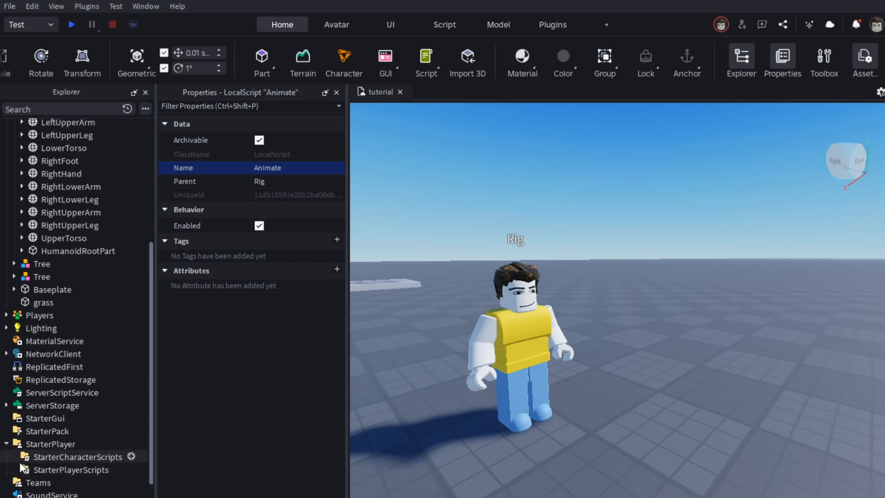
left_click_drag(16, 462, 43, 458)
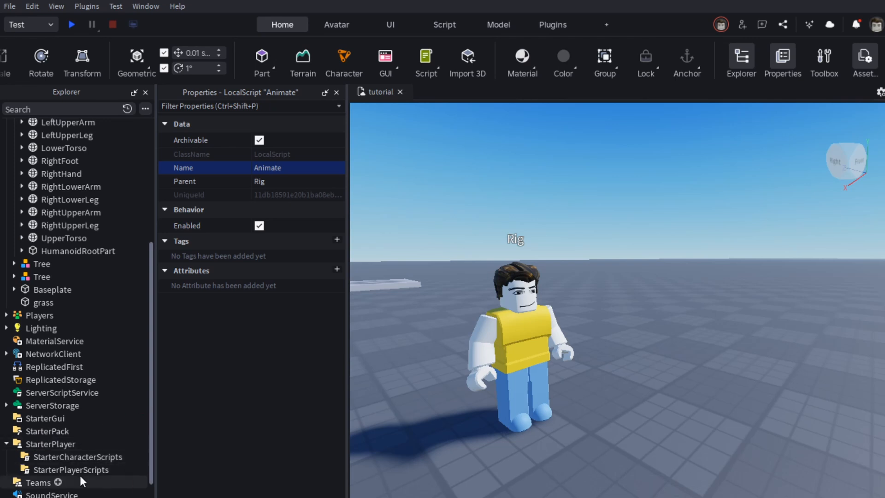
- Paste the copied Animate script into StarterCharacterScripts under StarterPlayer
left_click(58, 454)
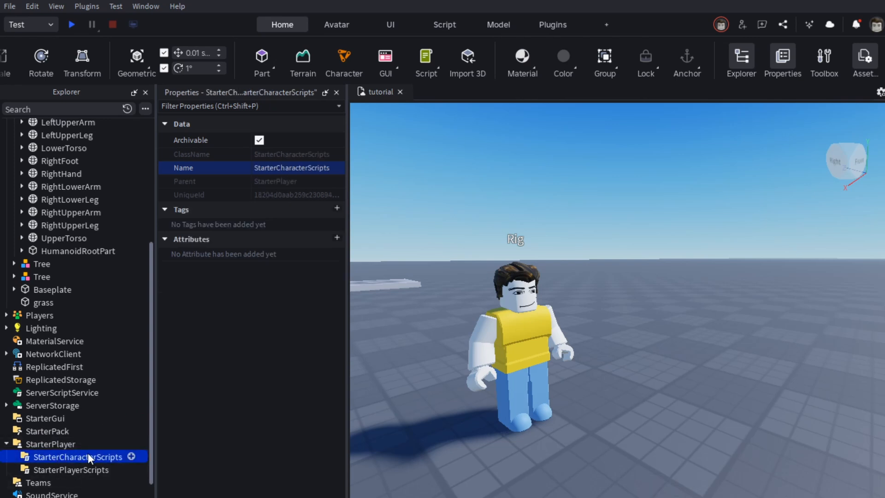
right_click(81, 455)
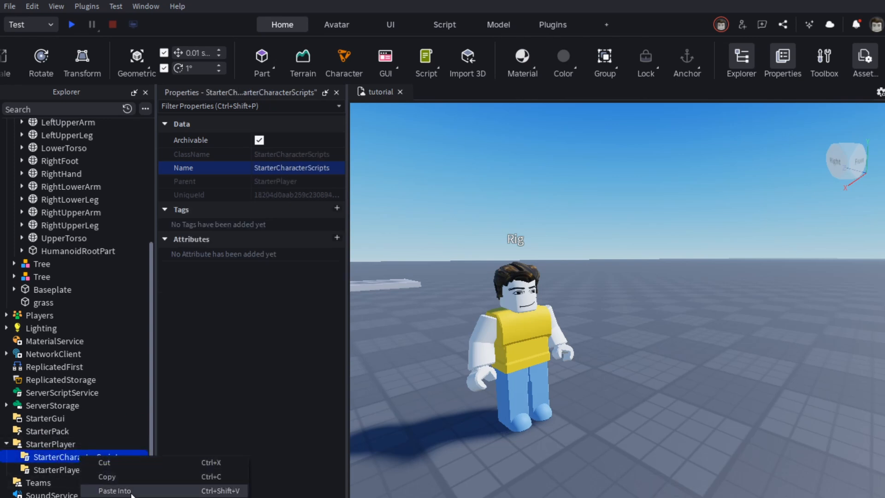
left_click(115, 490)
scroll(78, 415, "down", 1)
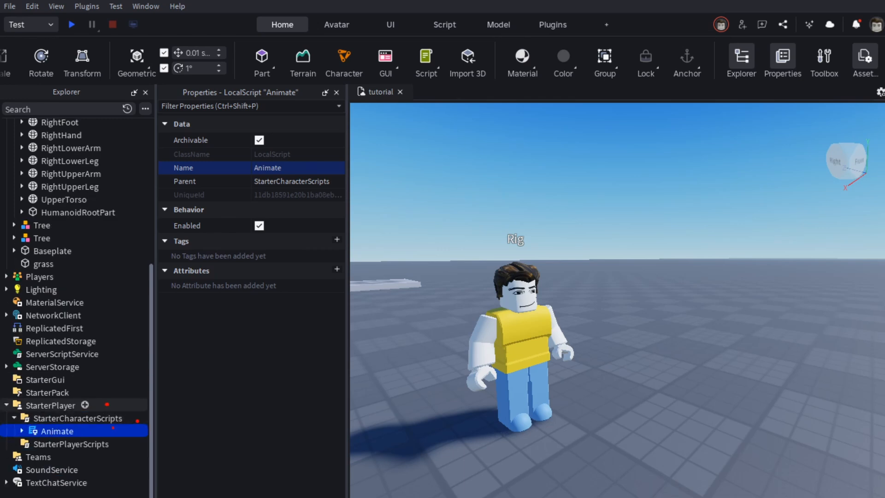
left_click_drag(77, 438, 82, 437)
left_click_drag(38, 427, 9, 424)
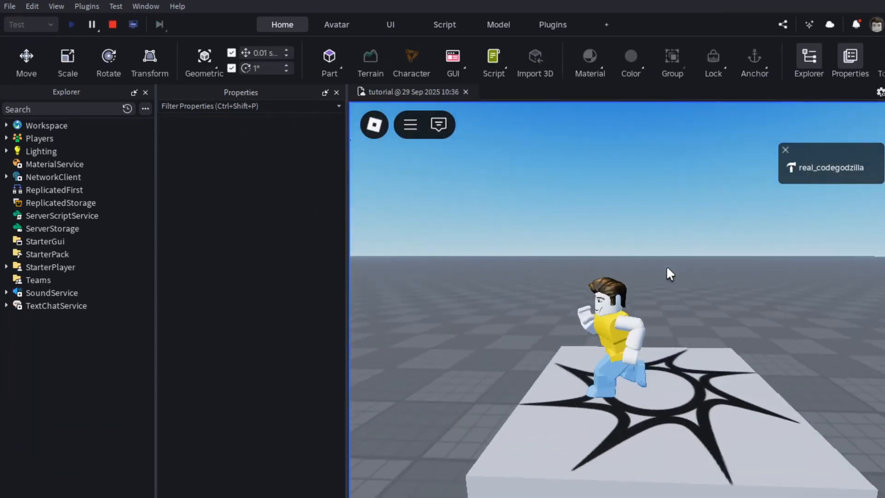
- Playtest the place by running the character around and jumping repeatedly to check the custom jump animation
key("space")
key("d")
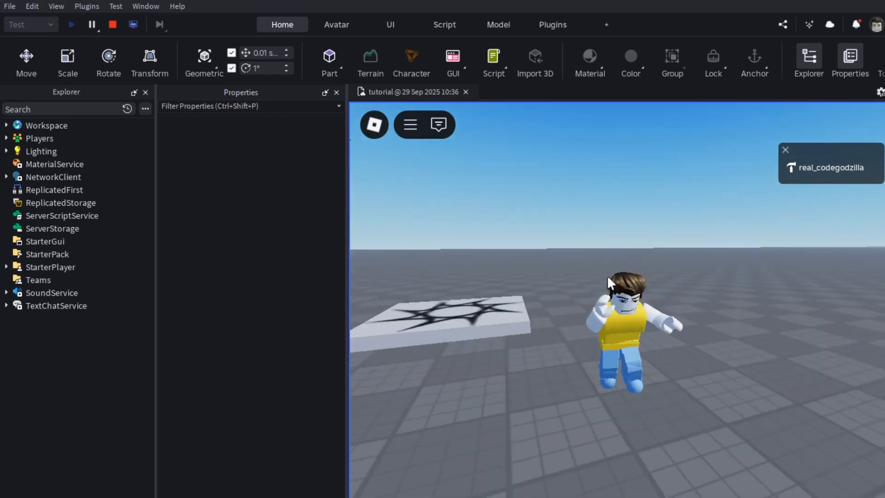
key("space")
key("space")
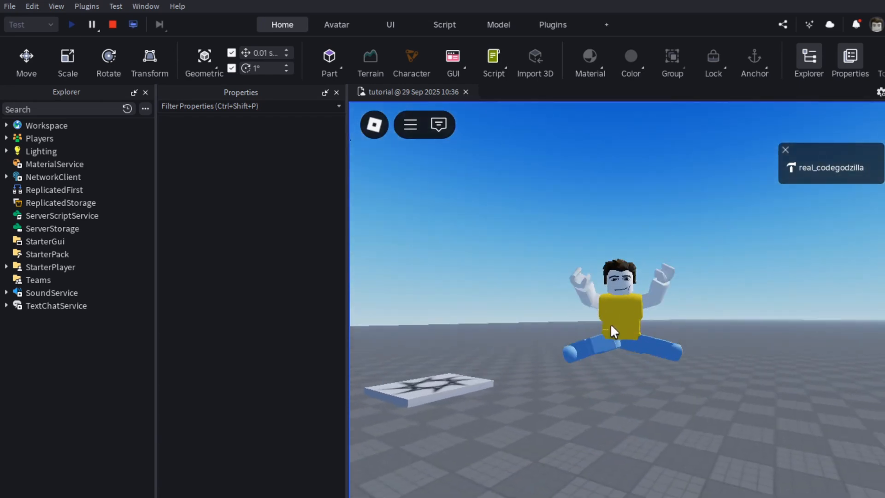
key("a")
right_click_drag(557, 293, 584, 300)
key("s")
key("space")
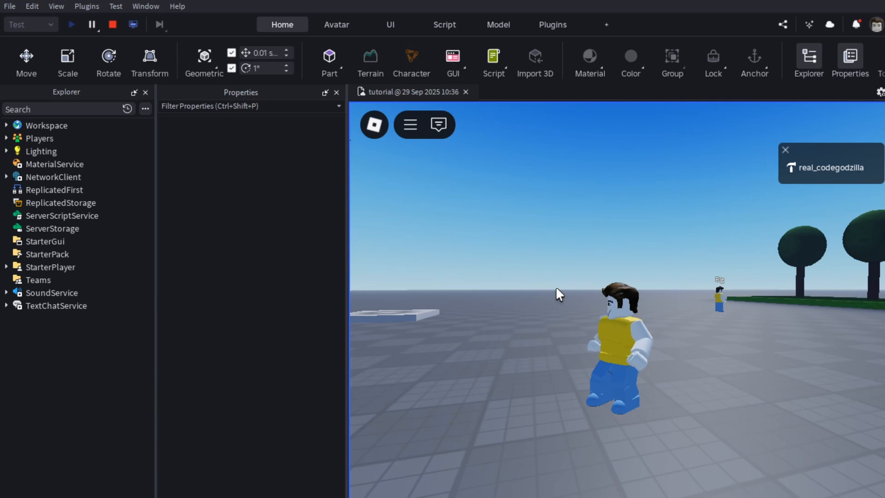
key("s")
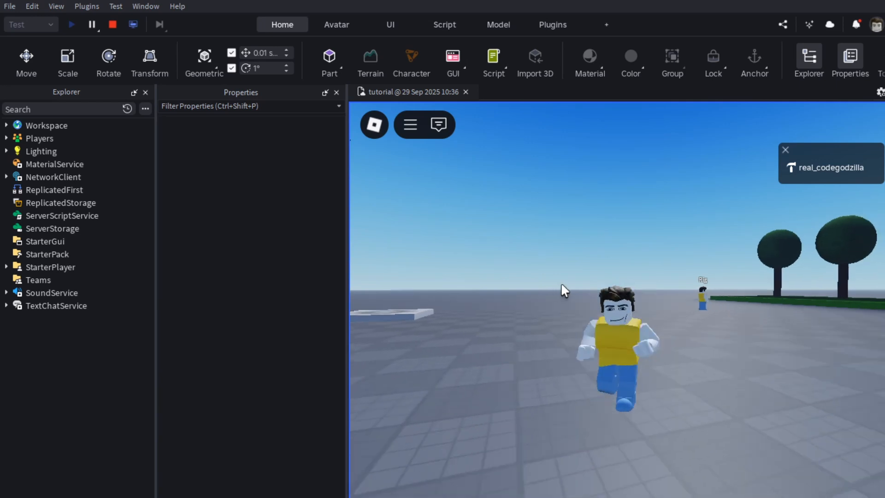